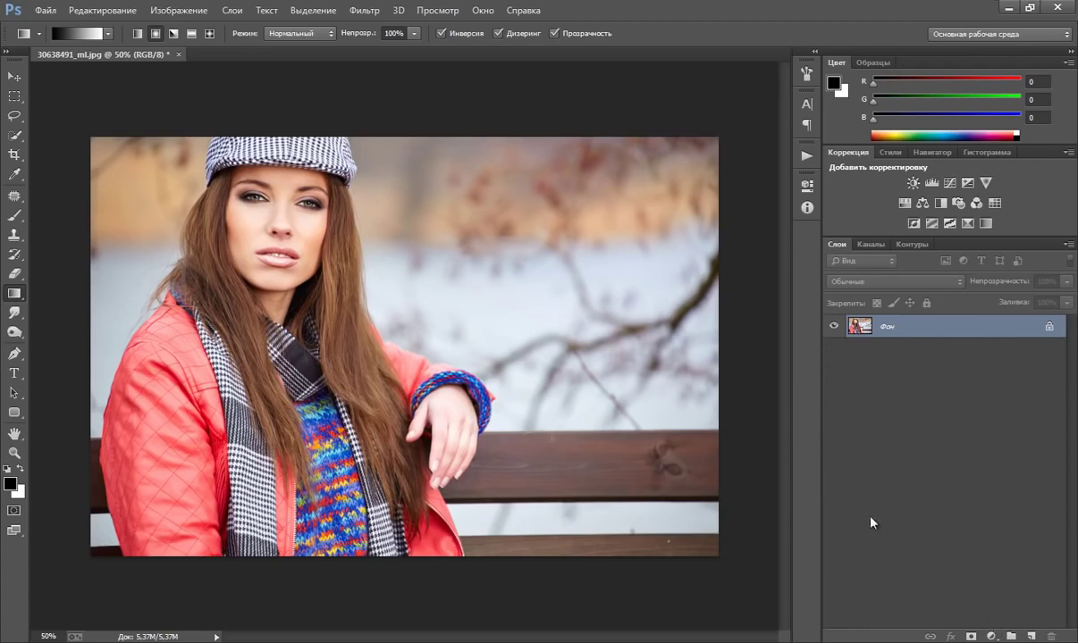
# Add a Black & White (Черно-белое) adjustment layer, tweak the Red slider, then apply Auto
pyautogui.click(990, 636)
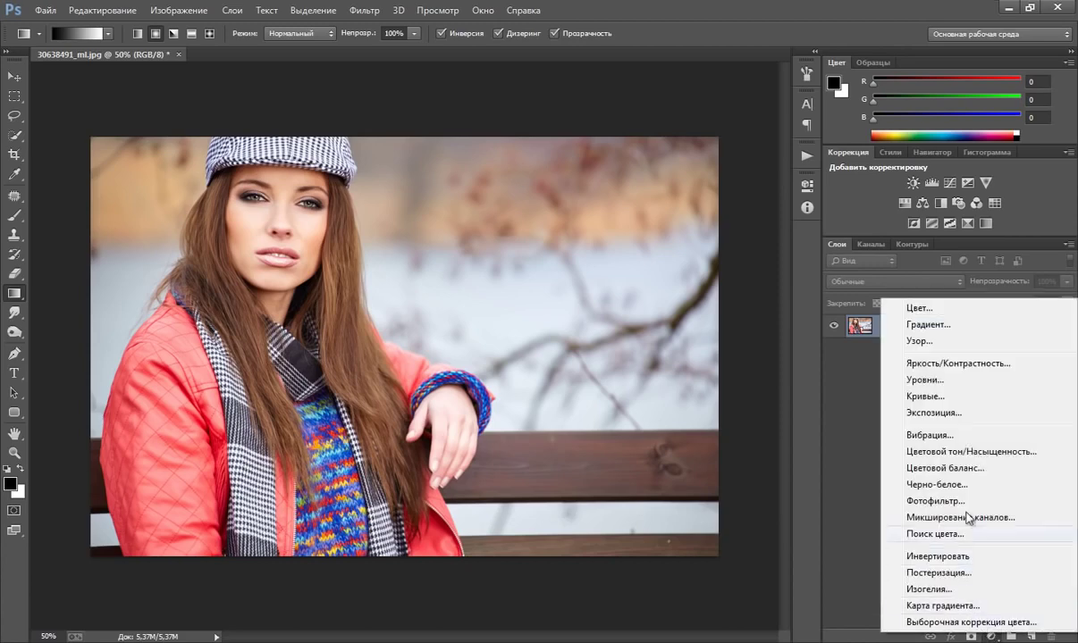
pyautogui.click(906, 484)
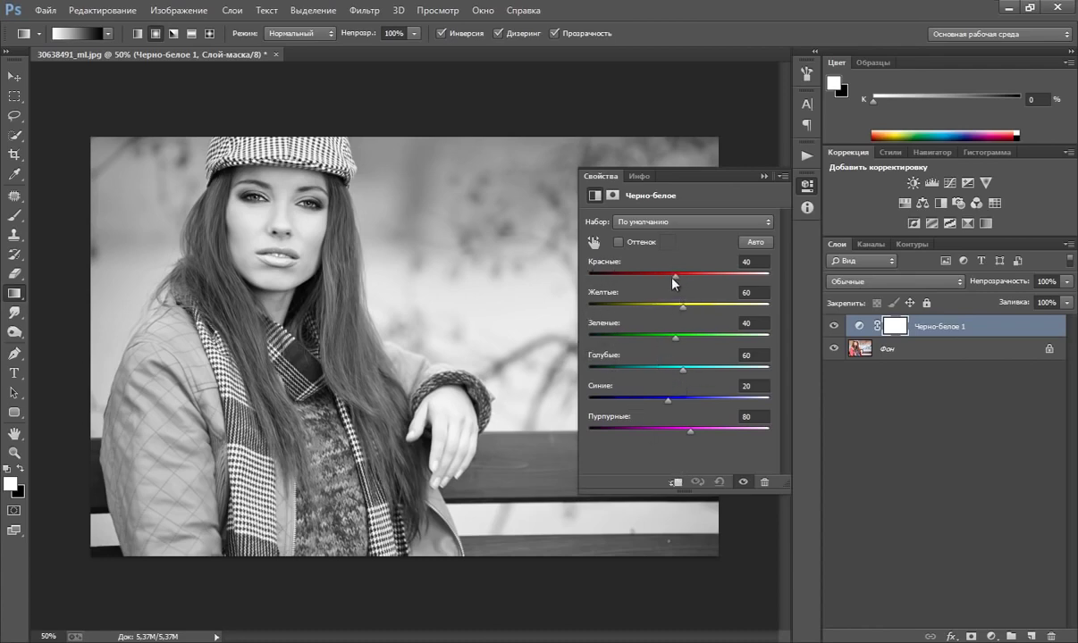
pyautogui.moveTo(673, 275); pyautogui.dragTo(683, 306)
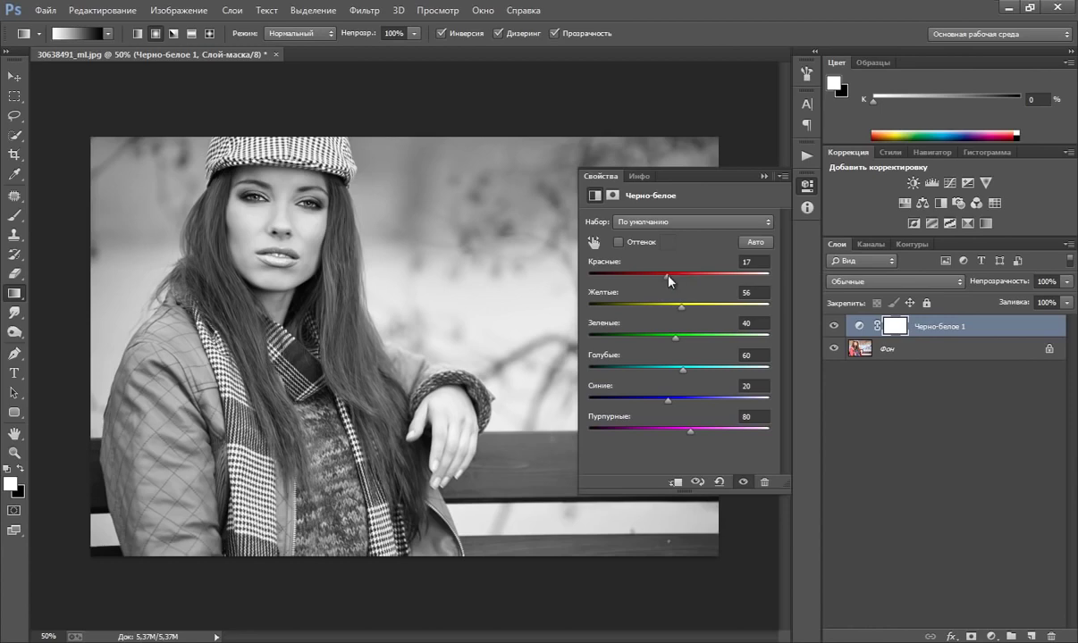
pyautogui.moveTo(668, 275); pyautogui.dragTo(671, 276)
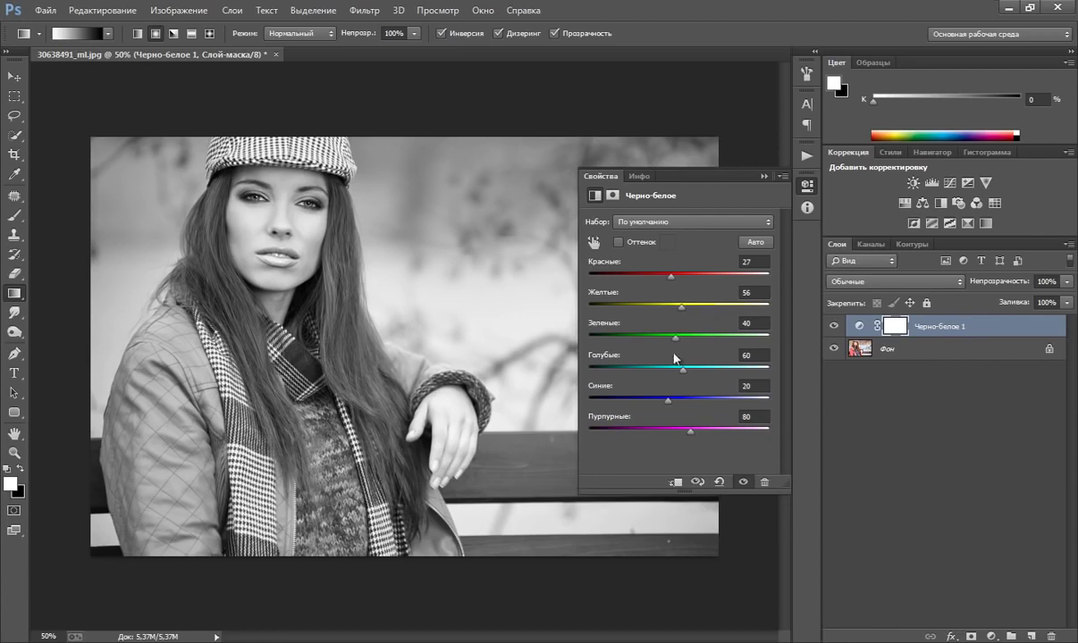
pyautogui.click(758, 245)
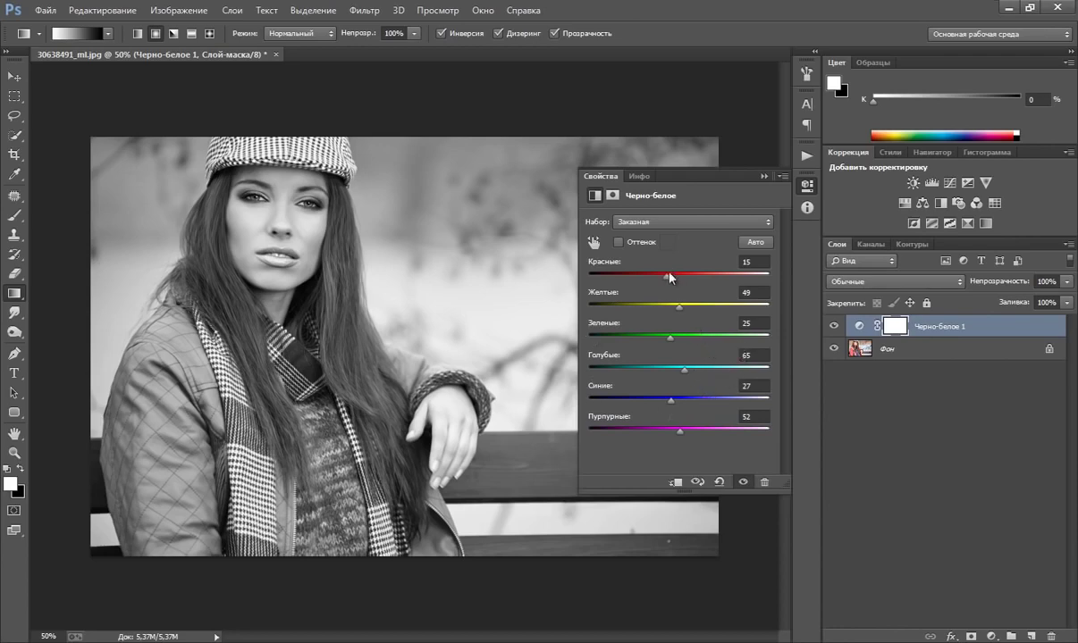
pyautogui.click(764, 176)
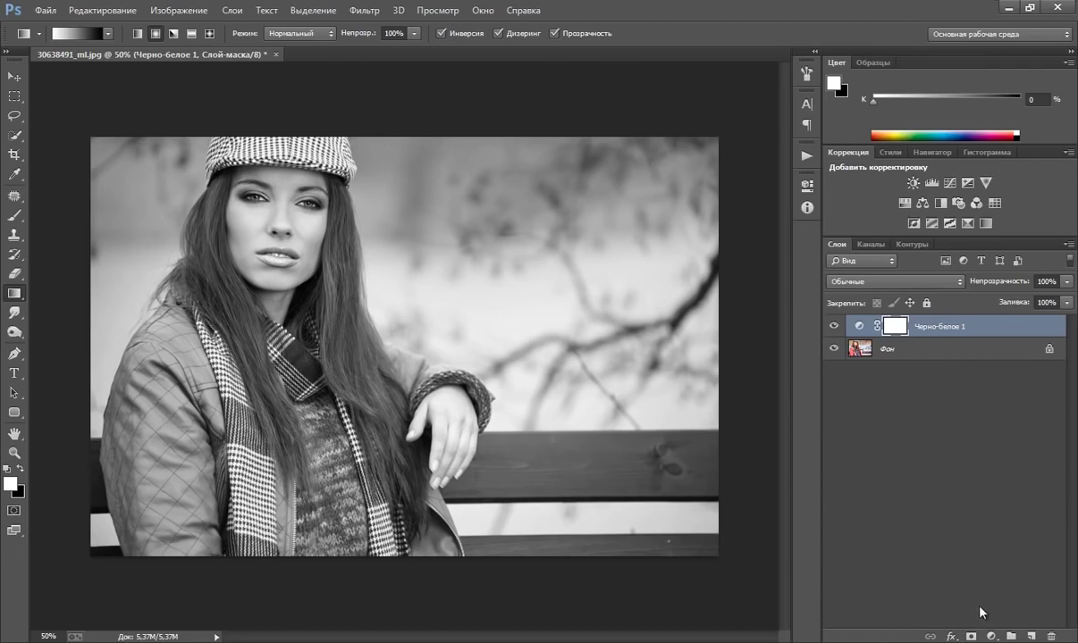
# Add Кривые 1 with the curve's midpoint pulled down to about 155→97
pyautogui.click(991, 634)
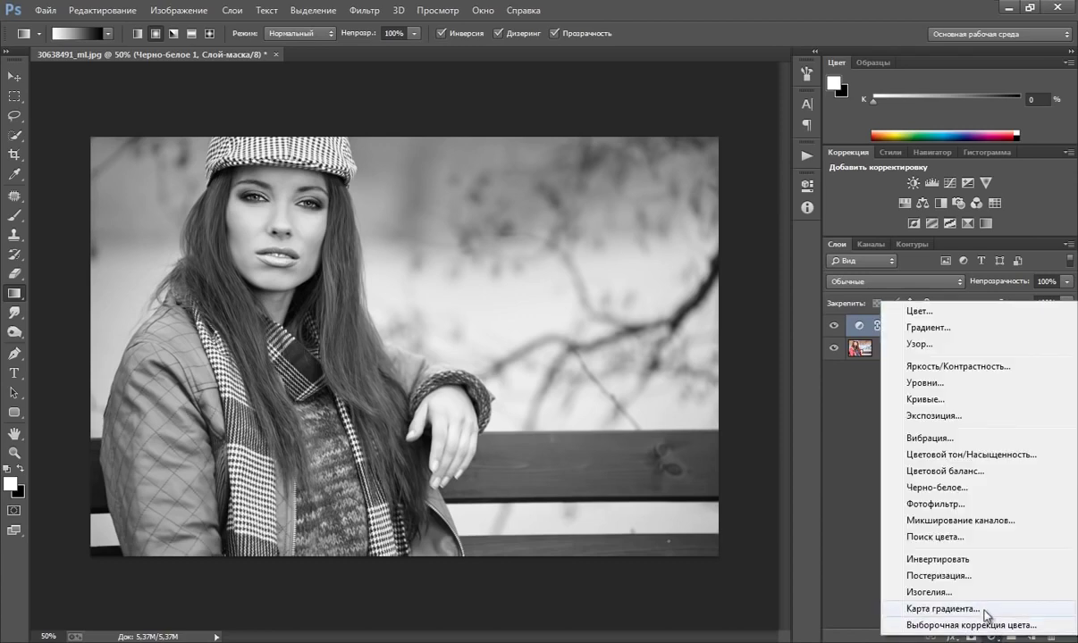
pyautogui.click(926, 401)
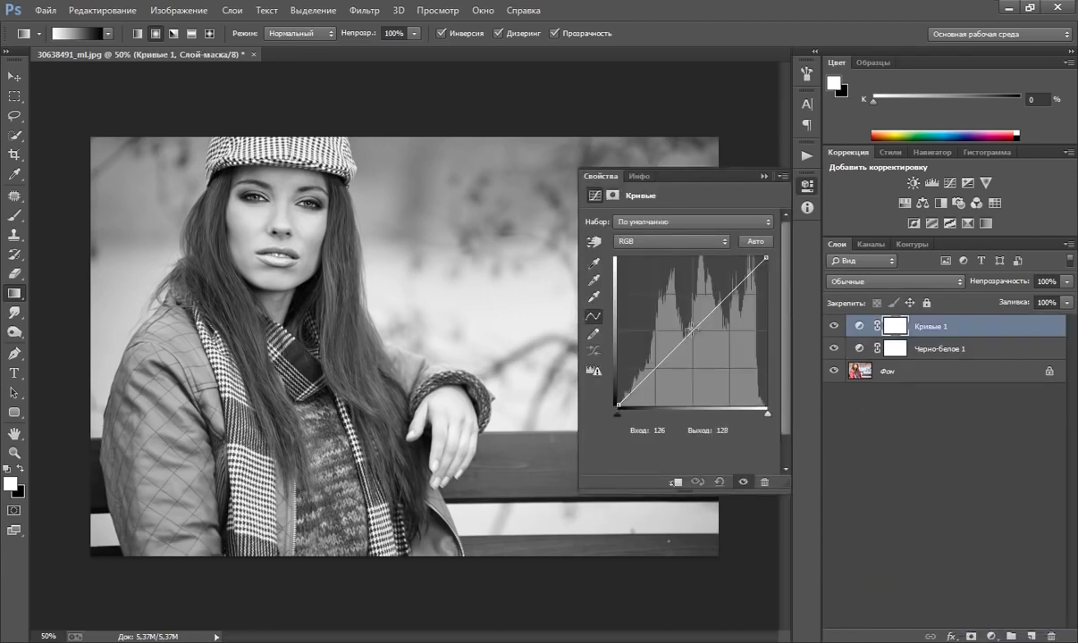
pyautogui.moveTo(708, 316); pyautogui.dragTo(708, 349)
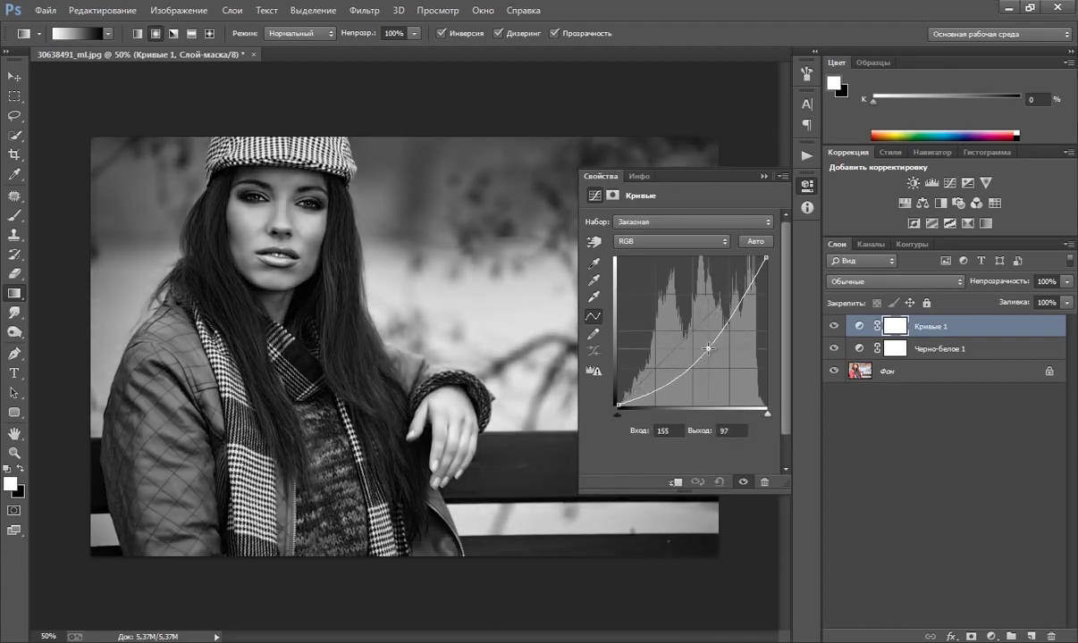
pyautogui.click(762, 178)
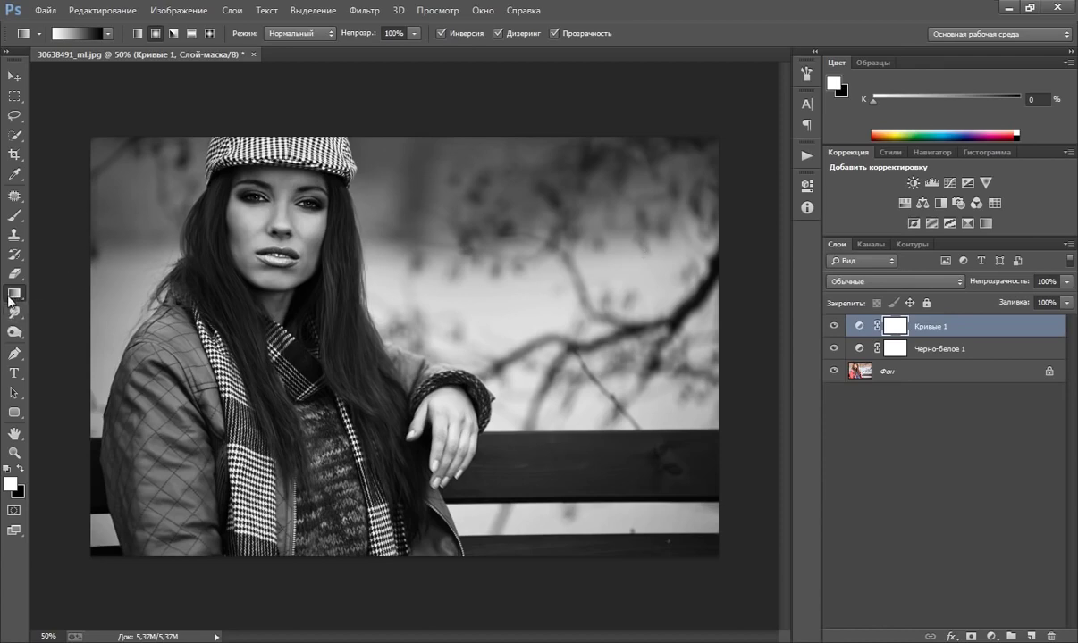
# Mask Кривые 1 with an inverse radial gradient from the face outward, then compare it on and off
pyautogui.click(156, 34)
pyautogui.moveTo(317, 259)
pyautogui.mouseDown()
pyautogui.moveTo(458, 394)
pyautogui.moveTo(428, 399)
pyautogui.mouseUp()
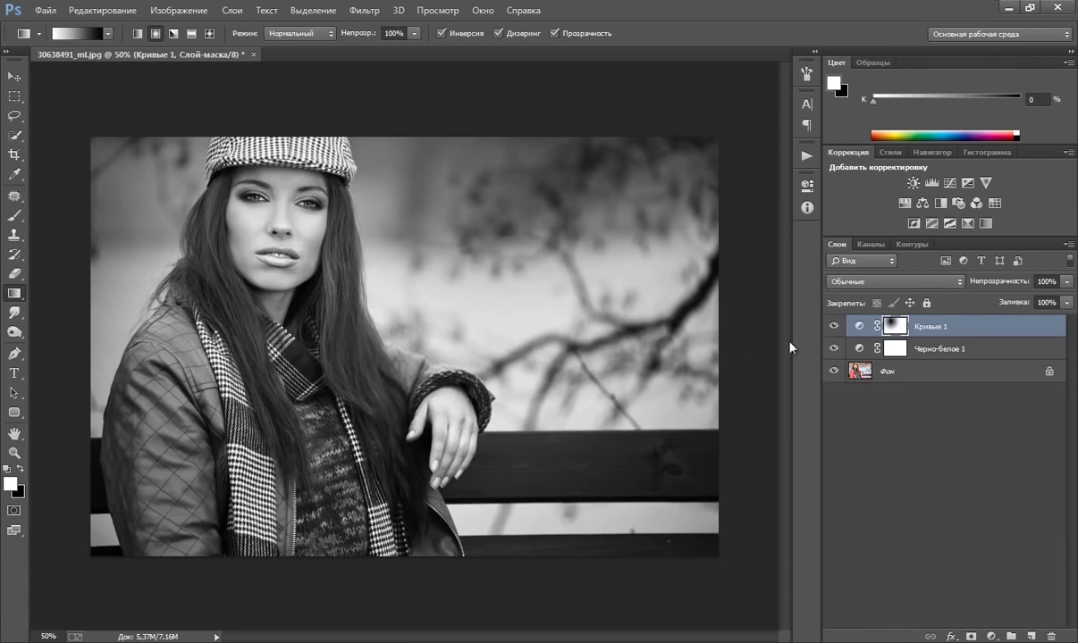
pyautogui.click(835, 326)
pyautogui.click(834, 326)
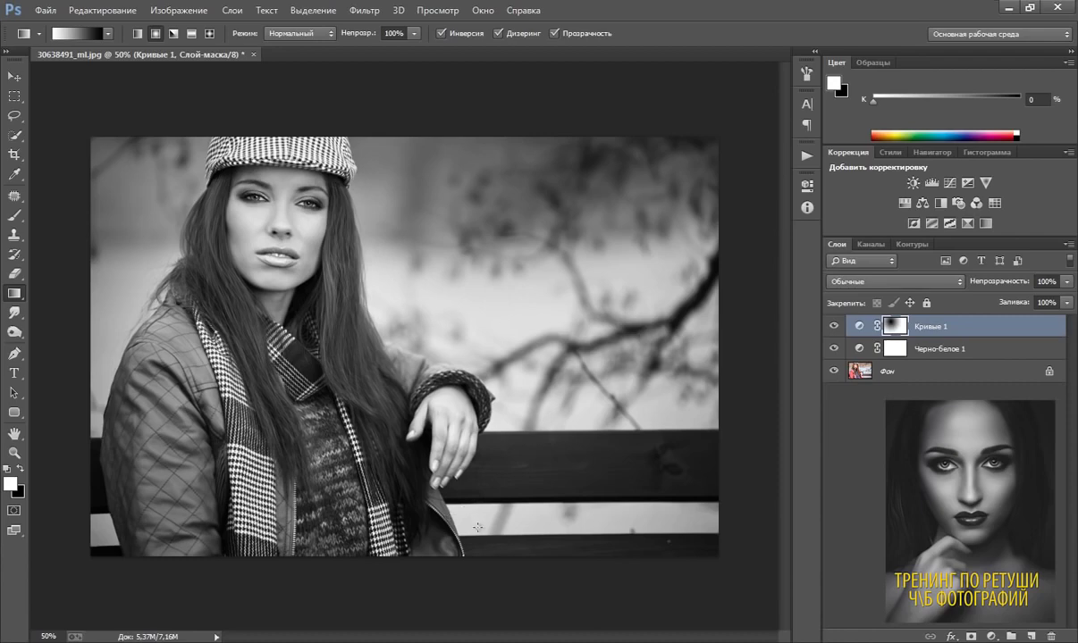
pyautogui.click(835, 327)
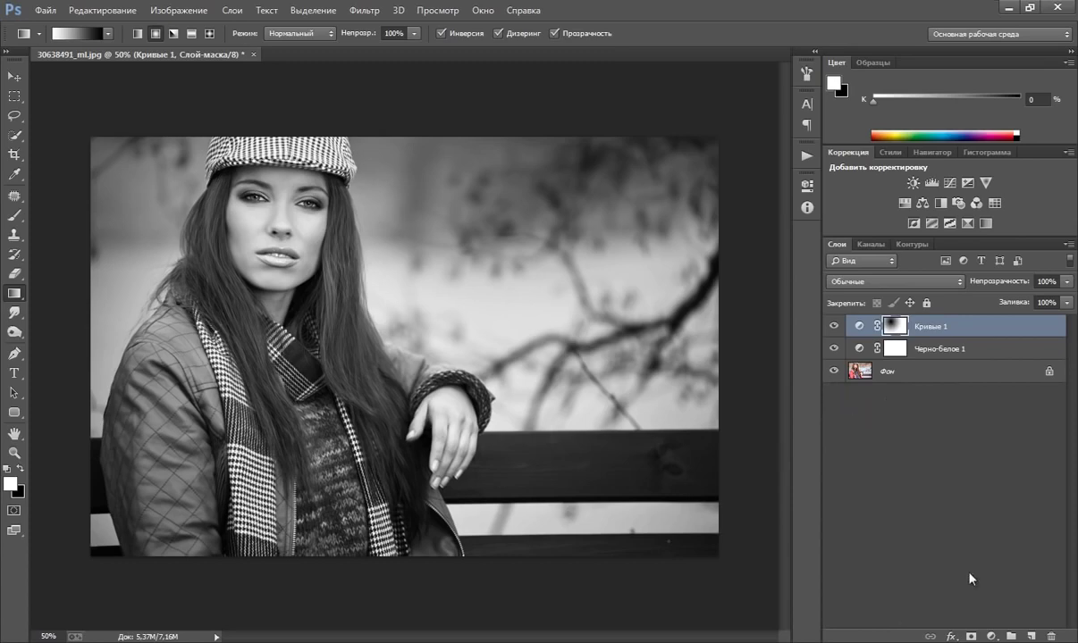
pyautogui.click(992, 637)
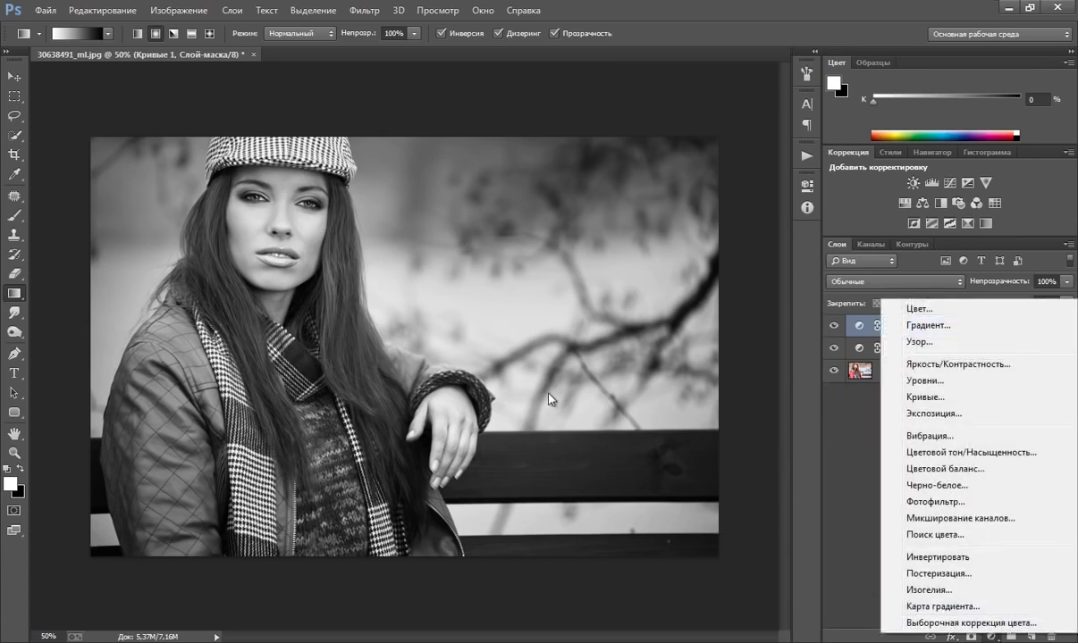
# Add Кривые 2 with points at 62/63 and about 162/180, then compare it on and off
pyautogui.click(893, 397)
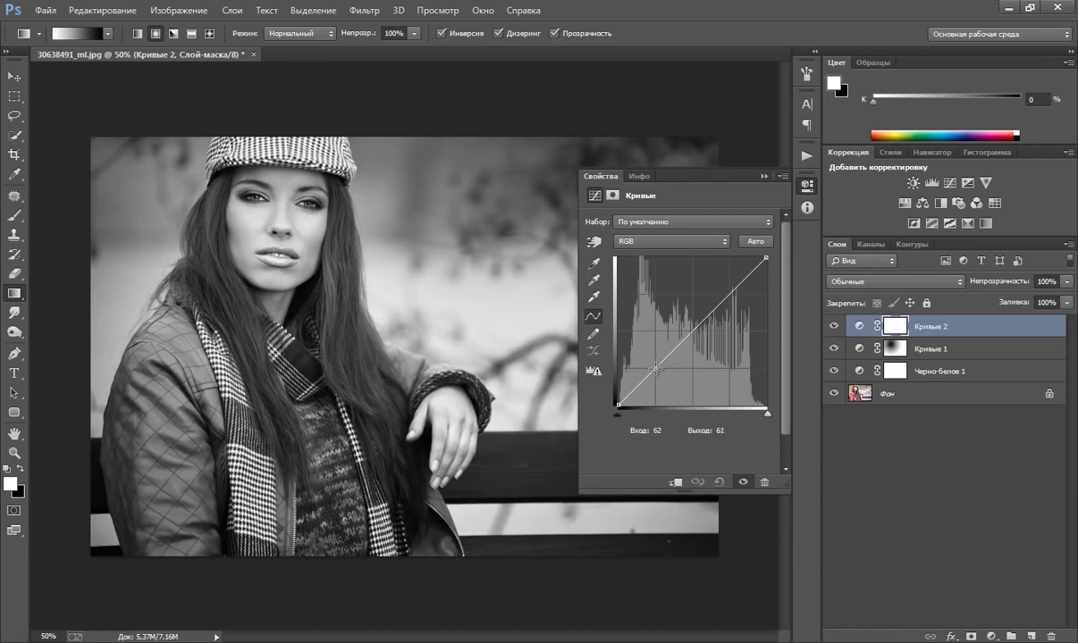
pyautogui.click(655, 368)
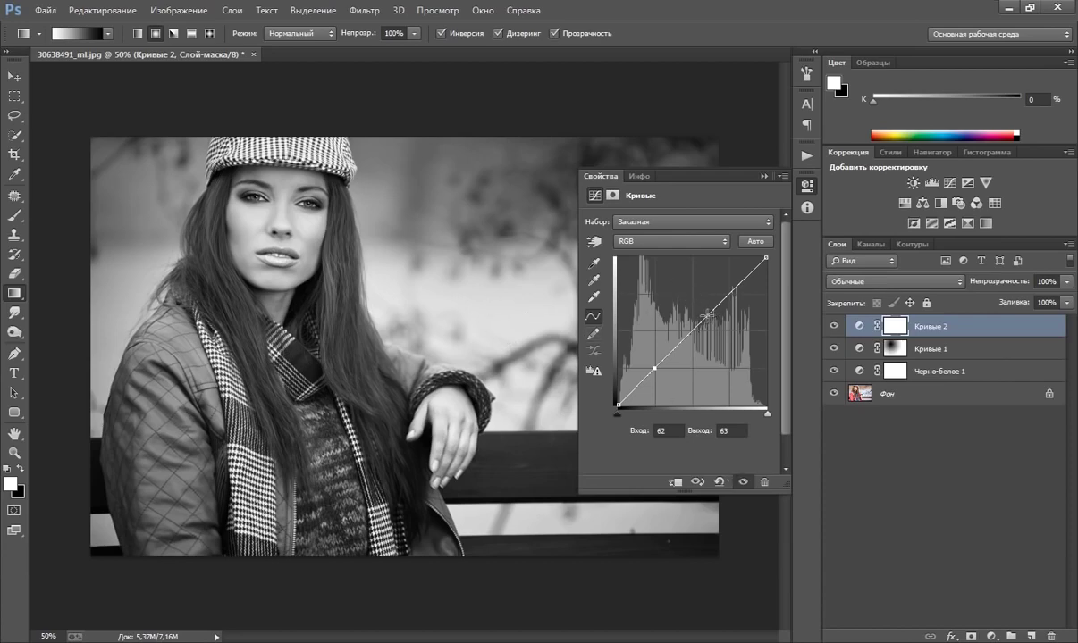
pyautogui.click(707, 314)
pyautogui.moveTo(707, 314); pyautogui.dragTo(712, 301)
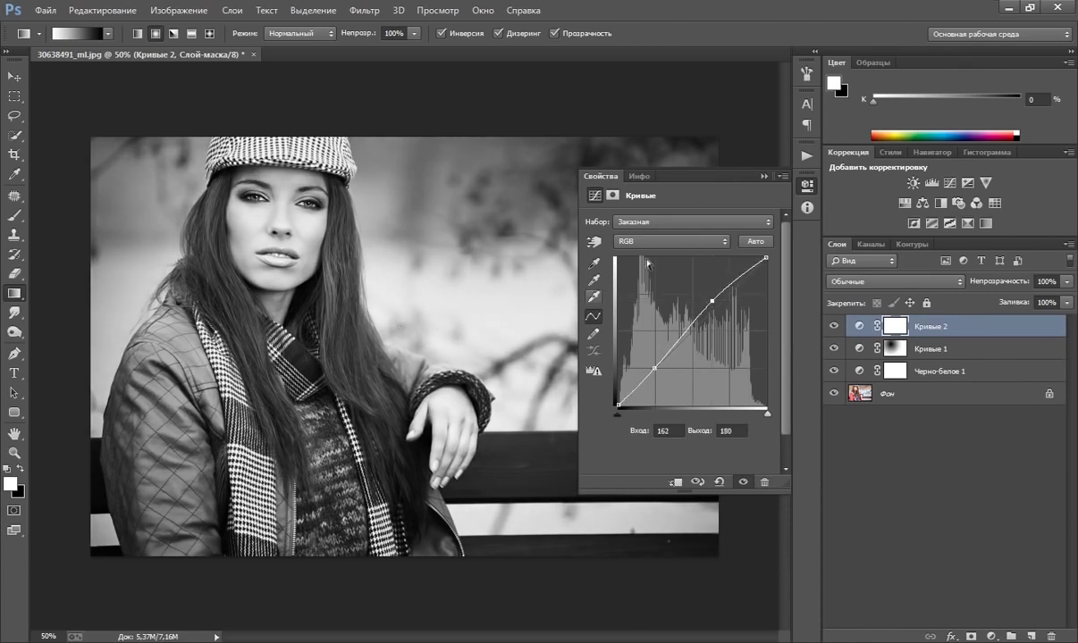
pyautogui.moveTo(712, 301); pyautogui.dragTo(713, 302)
pyautogui.click(765, 176)
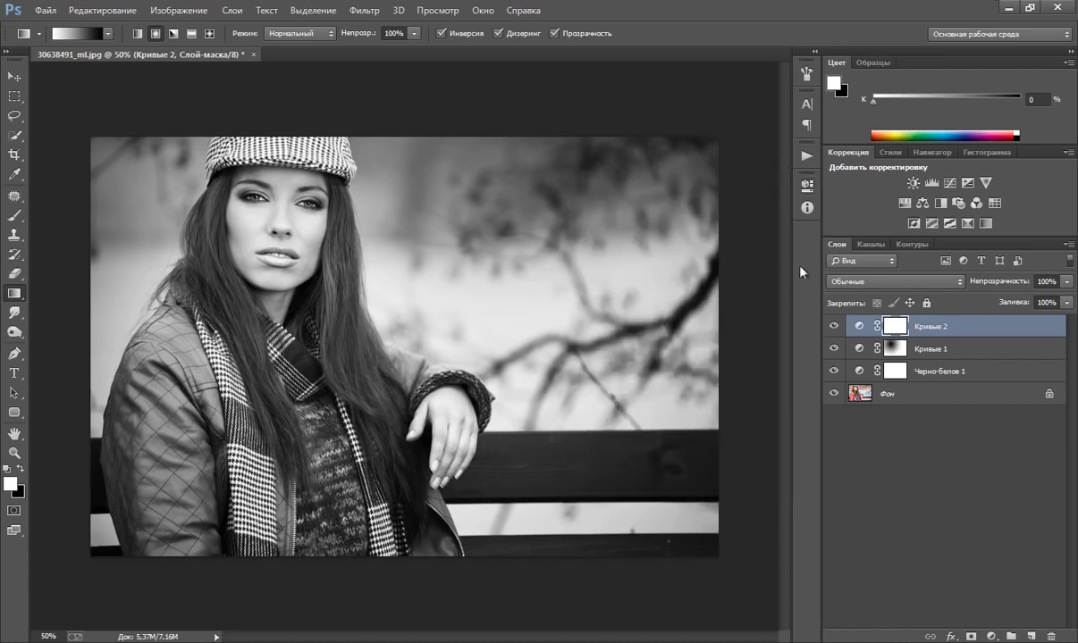
pyautogui.click(835, 327)
pyautogui.click(835, 327)
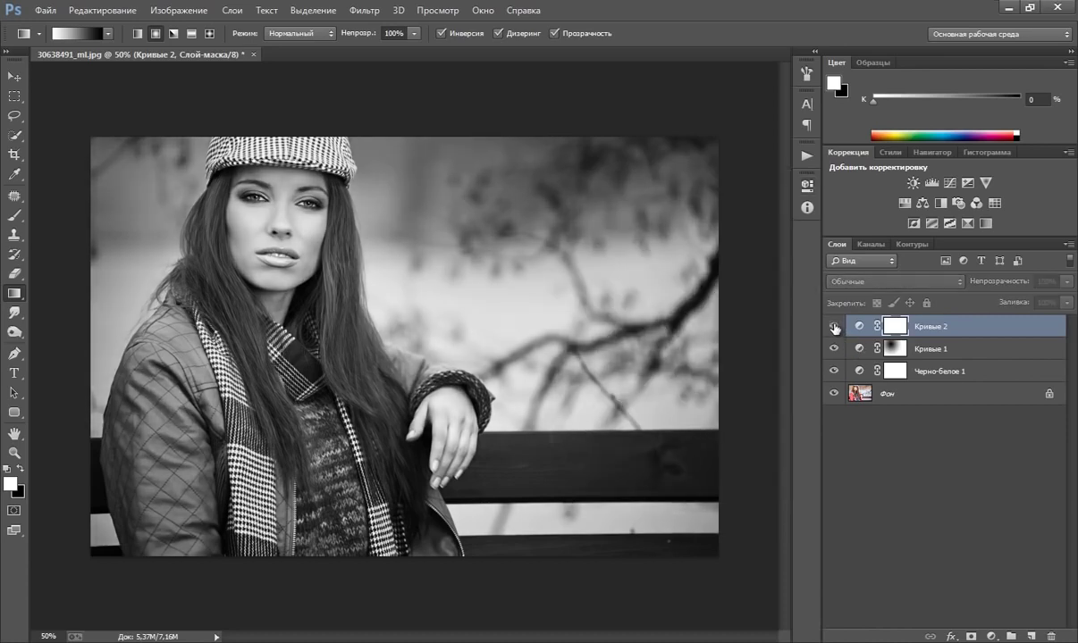
pyautogui.click(834, 327)
pyautogui.click(835, 327)
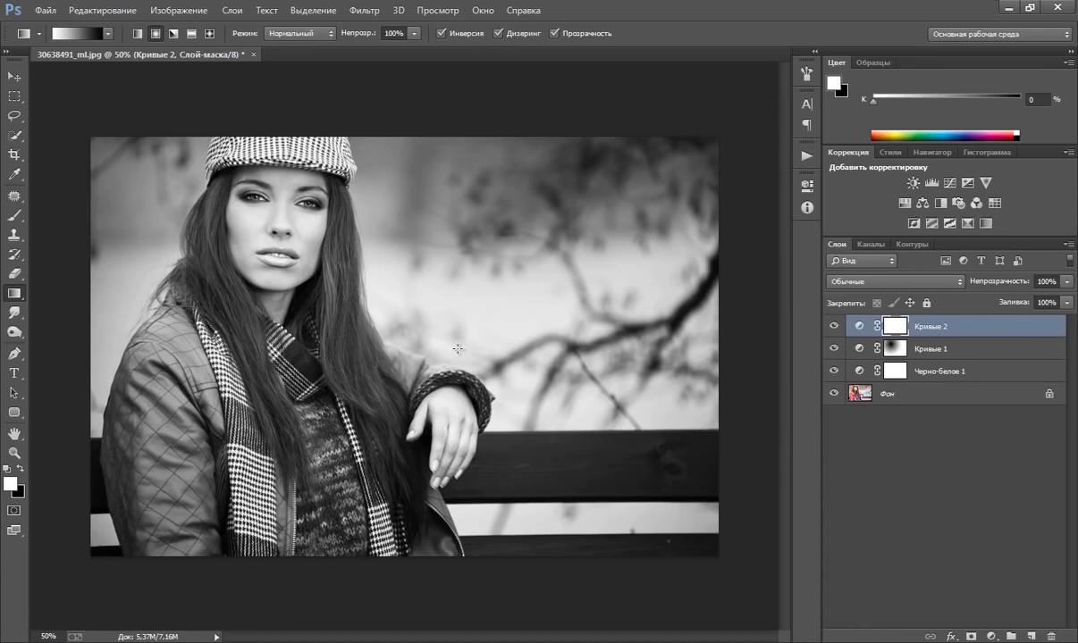
# Add a Selective Color adjustment layer and set Neutrals Black to +9
pyautogui.click(995, 636)
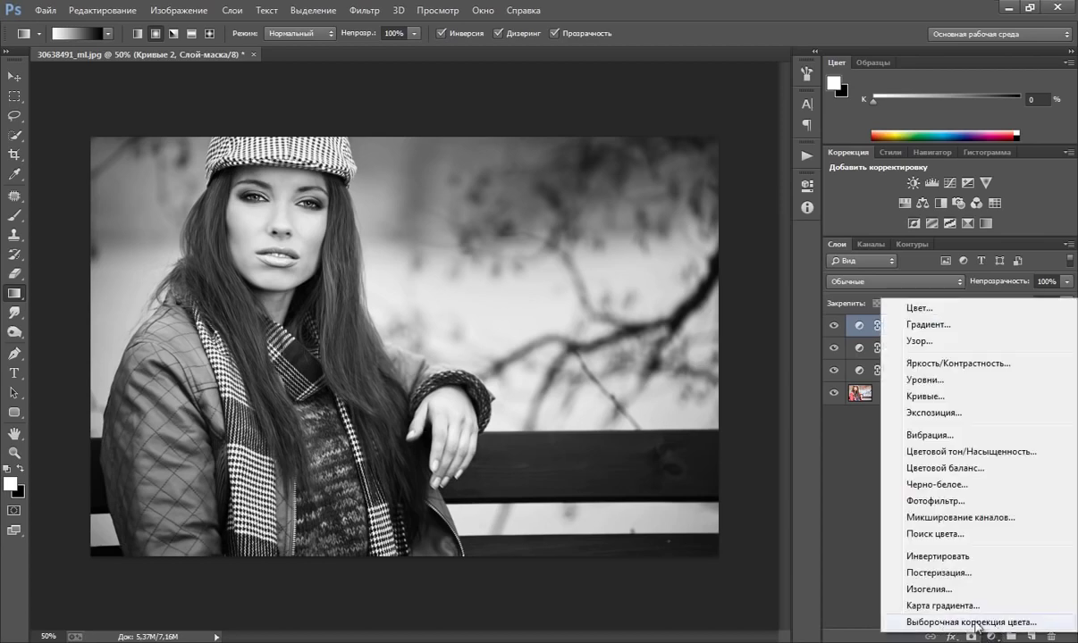
pyautogui.click(975, 624)
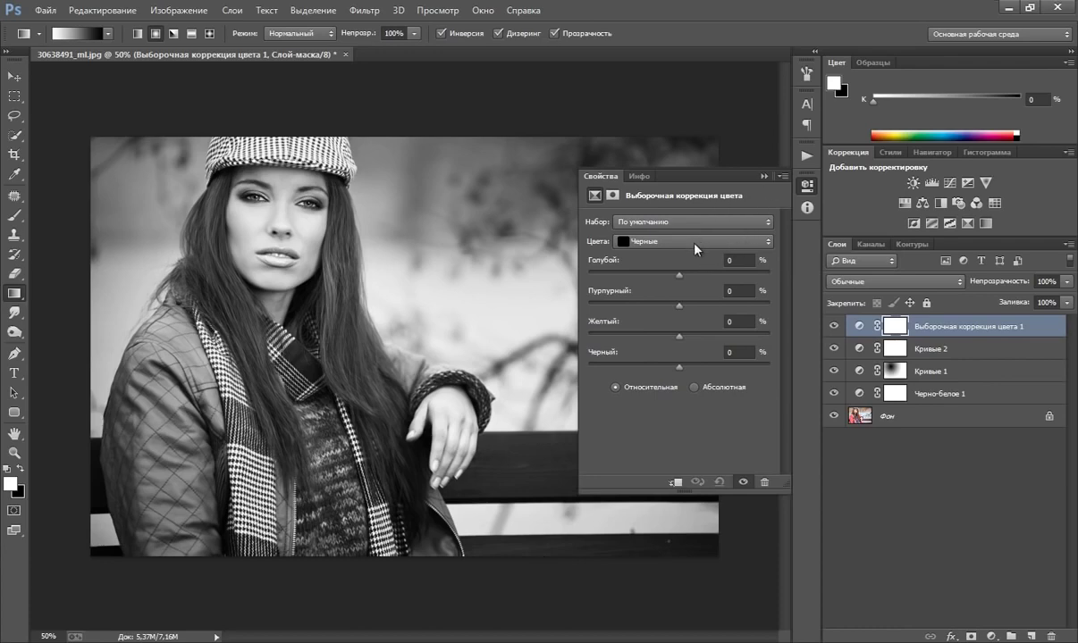
pyautogui.click(695, 241)
pyautogui.click(661, 243)
pyautogui.click(625, 240)
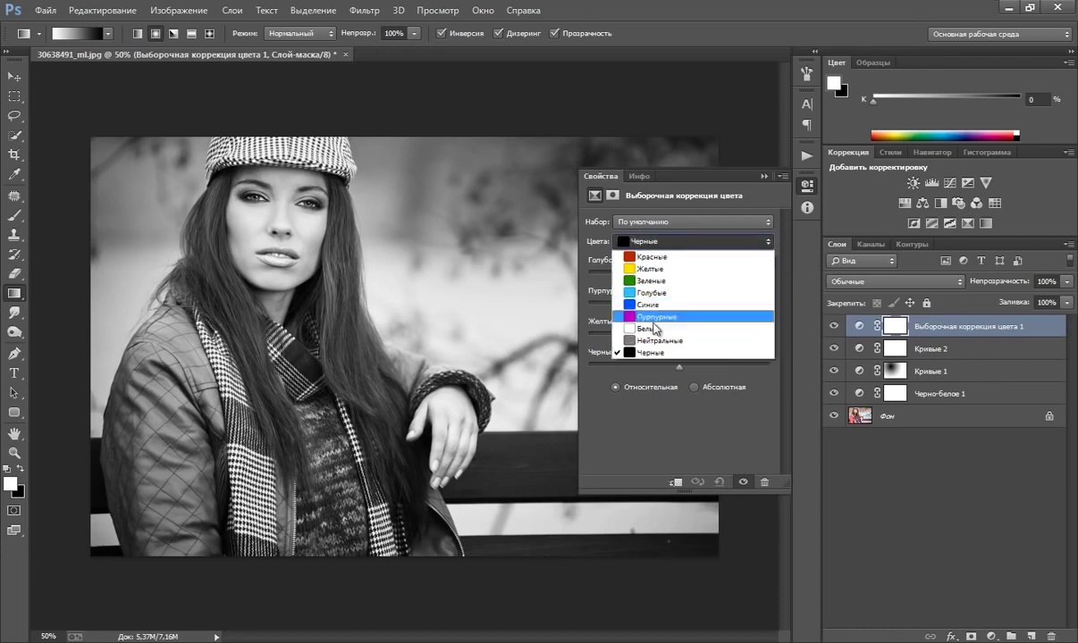
pyautogui.click(651, 341)
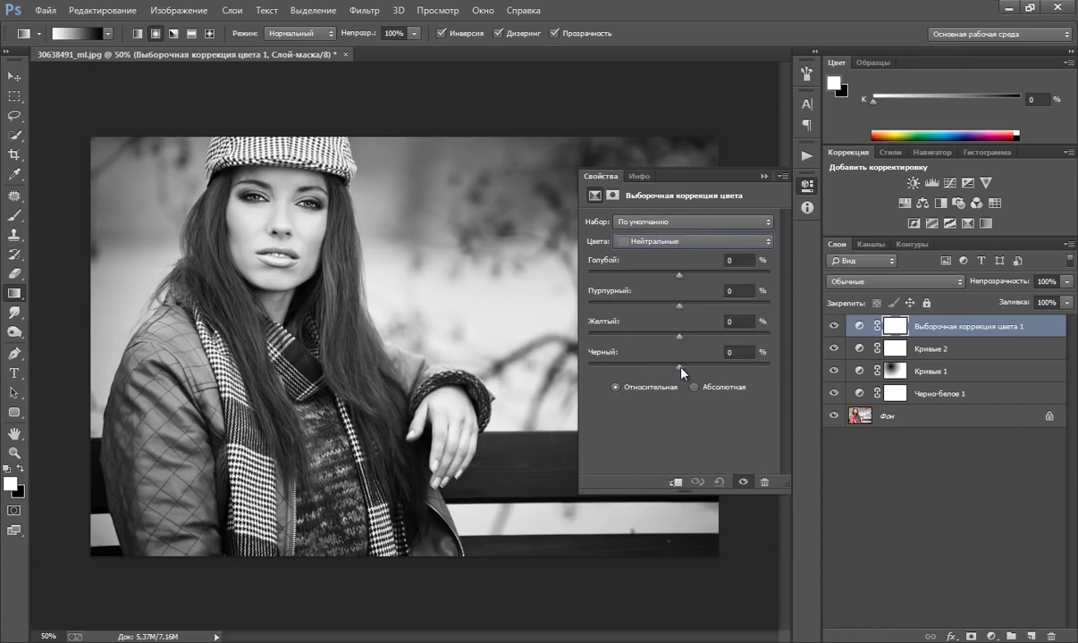
pyautogui.click(680, 366)
pyautogui.moveTo(680, 367); pyautogui.dragTo(686, 368)
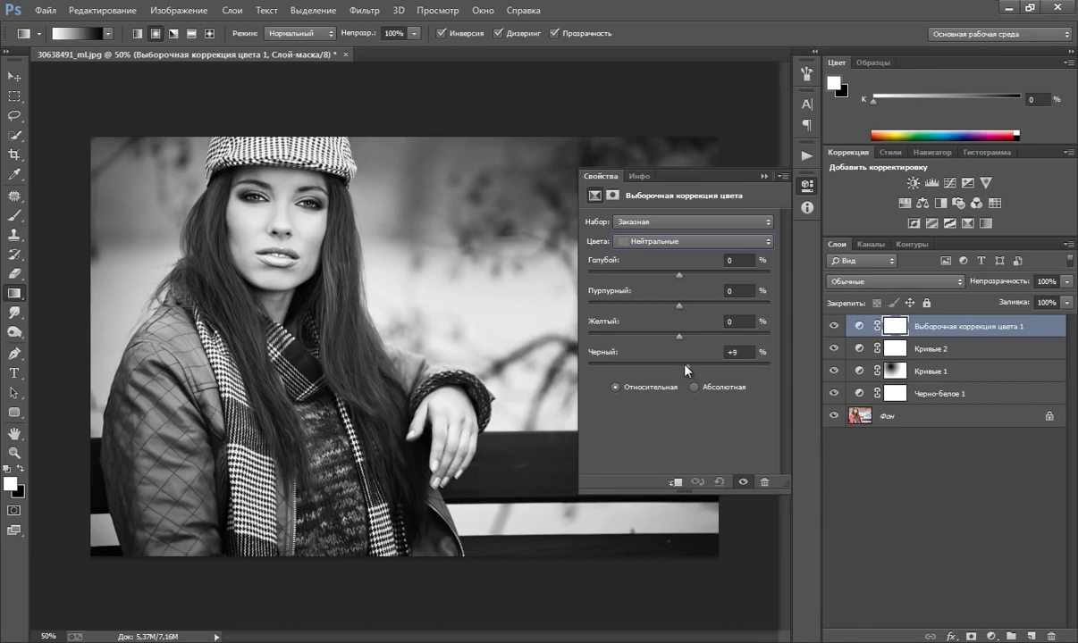
# Set Blacks Black to -16 and Whites Black to -13, then hide the Selective Color layer
pyautogui.click(652, 245)
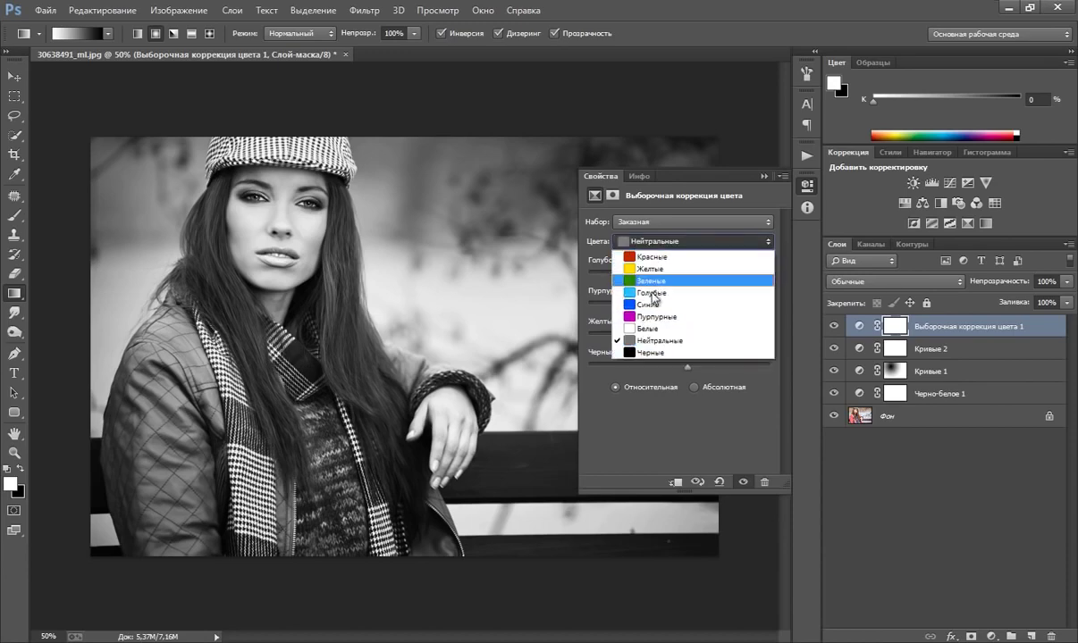
pyautogui.click(660, 353)
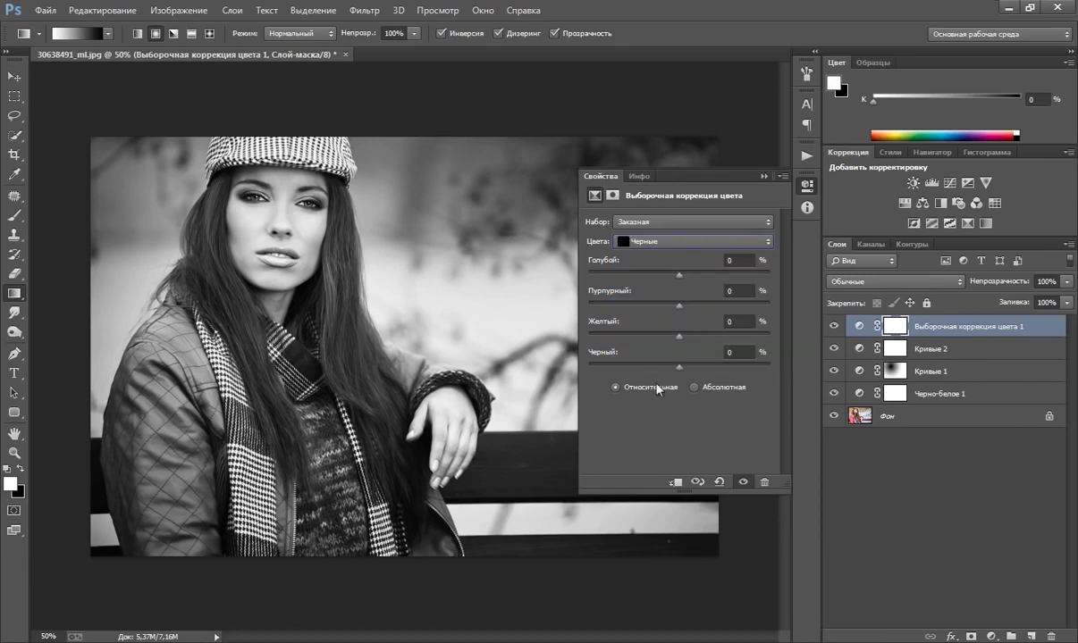
pyautogui.moveTo(680, 370); pyautogui.dragTo(668, 368)
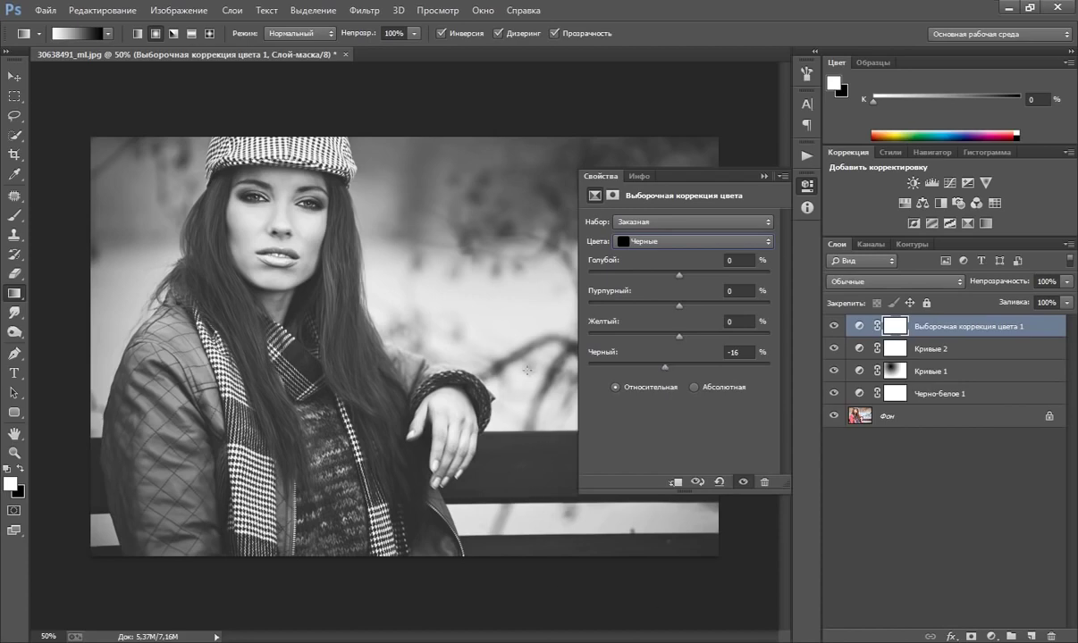
pyautogui.click(684, 243)
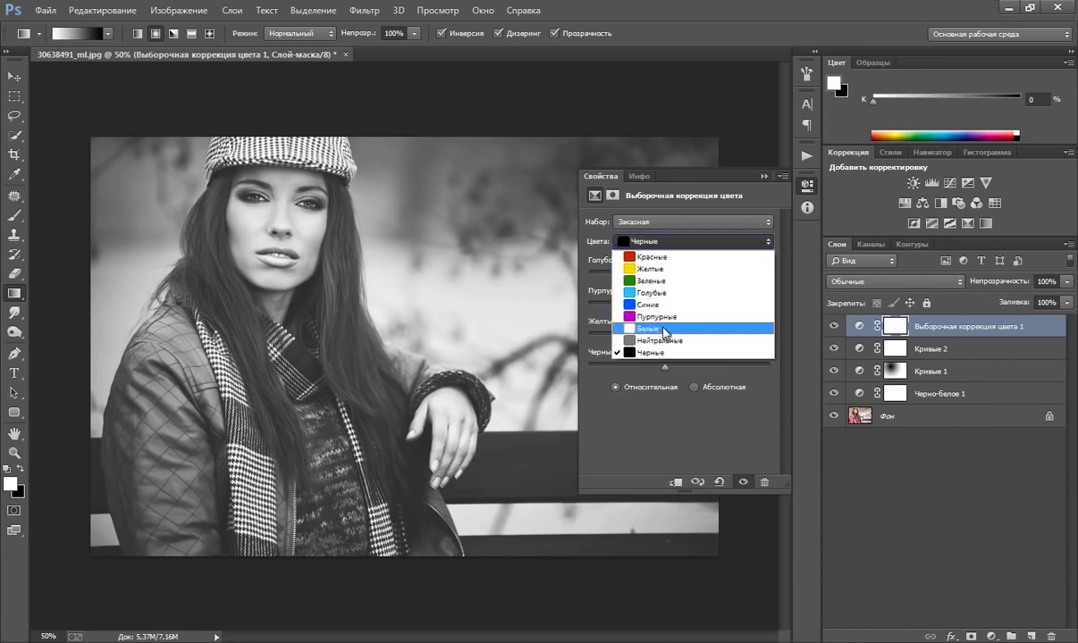
pyautogui.click(645, 323)
pyautogui.moveTo(678, 365); pyautogui.dragTo(670, 365)
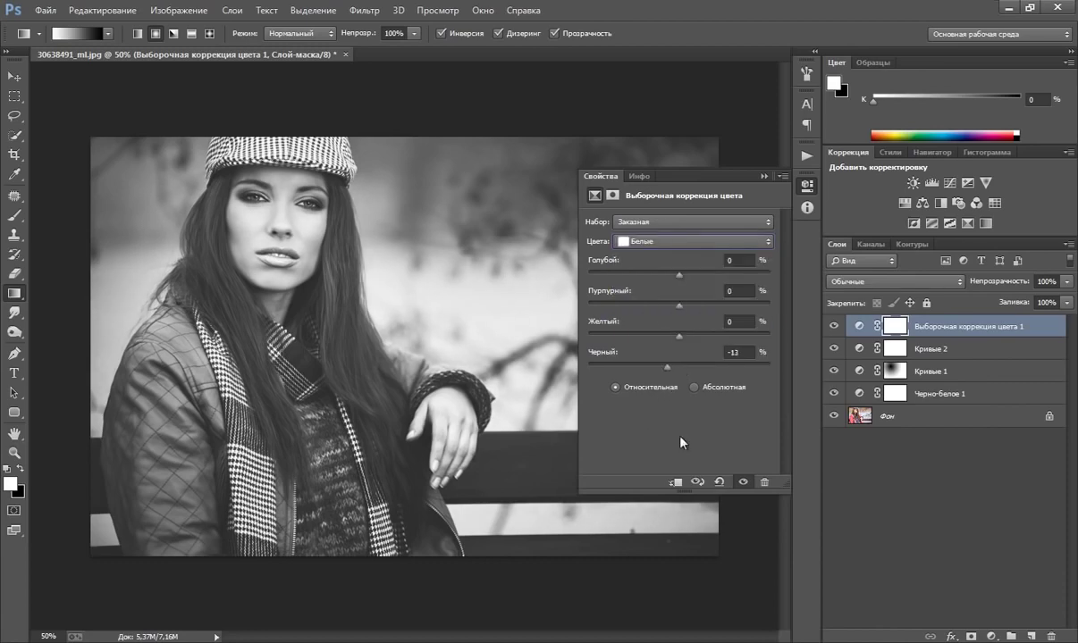
pyautogui.click(764, 177)
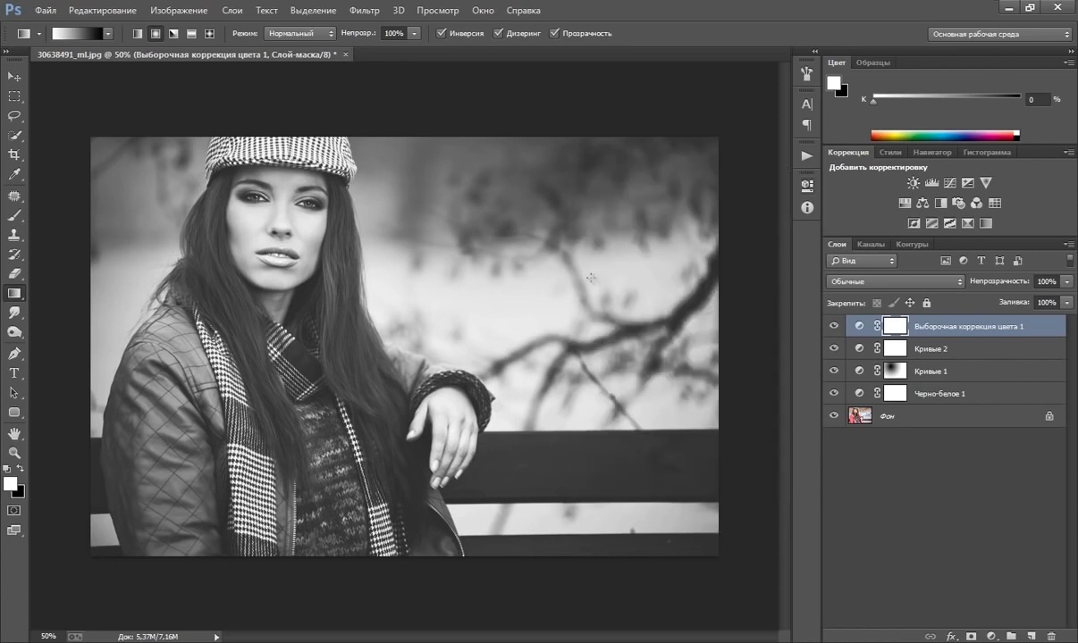
pyautogui.click(831, 327)
pyautogui.click(833, 326)
# Add an Exposure layer above Кривые 2 with offset +0.0537 and gamma 0.83
pyautogui.click(858, 349)
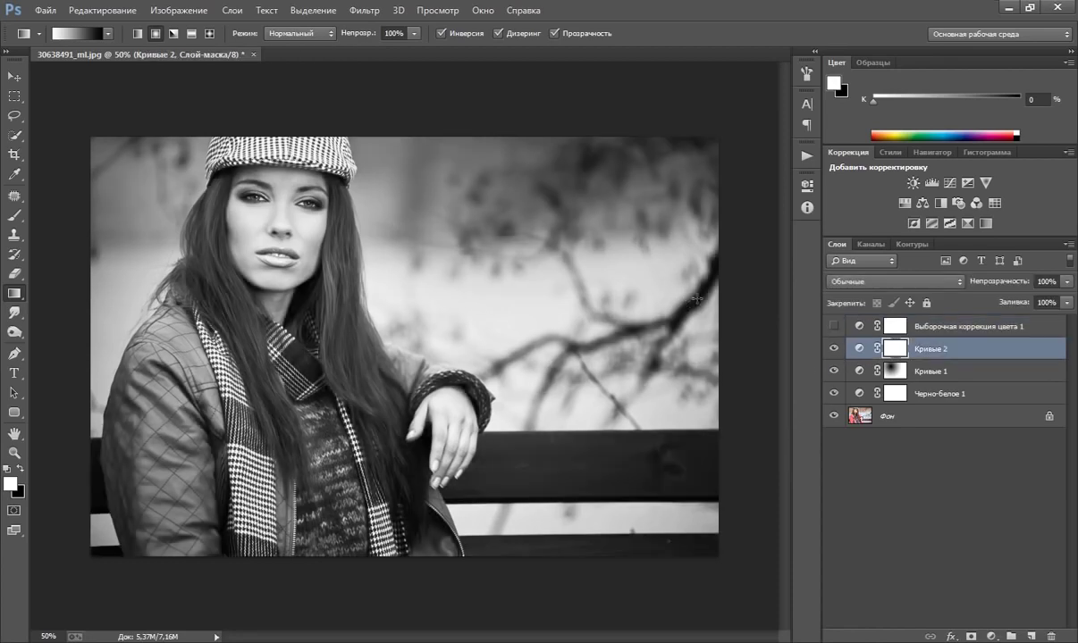
pyautogui.click(991, 637)
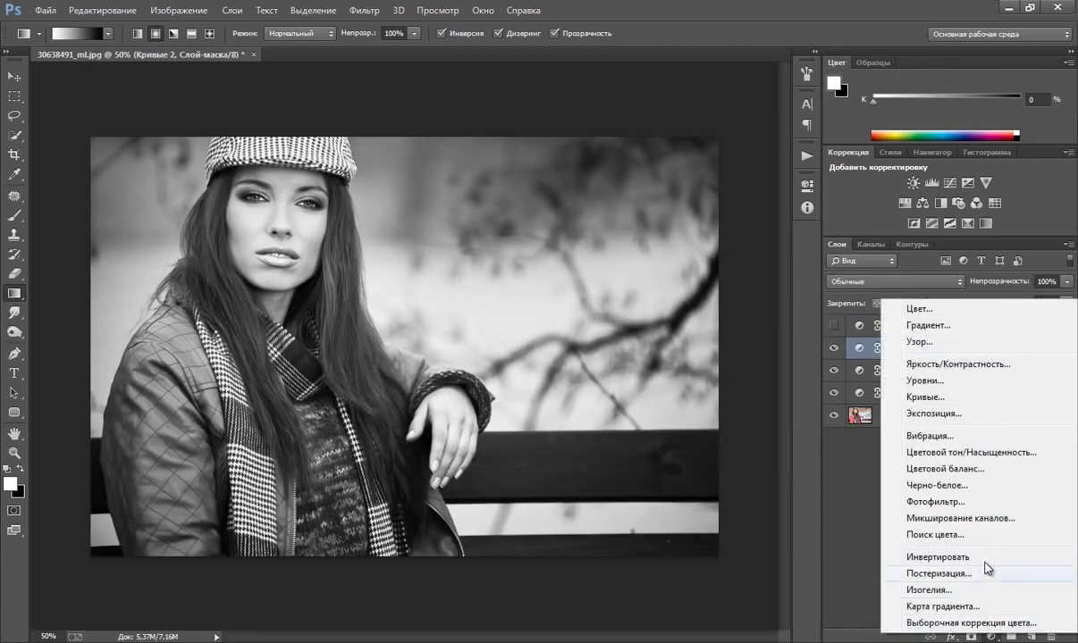
pyautogui.click(934, 413)
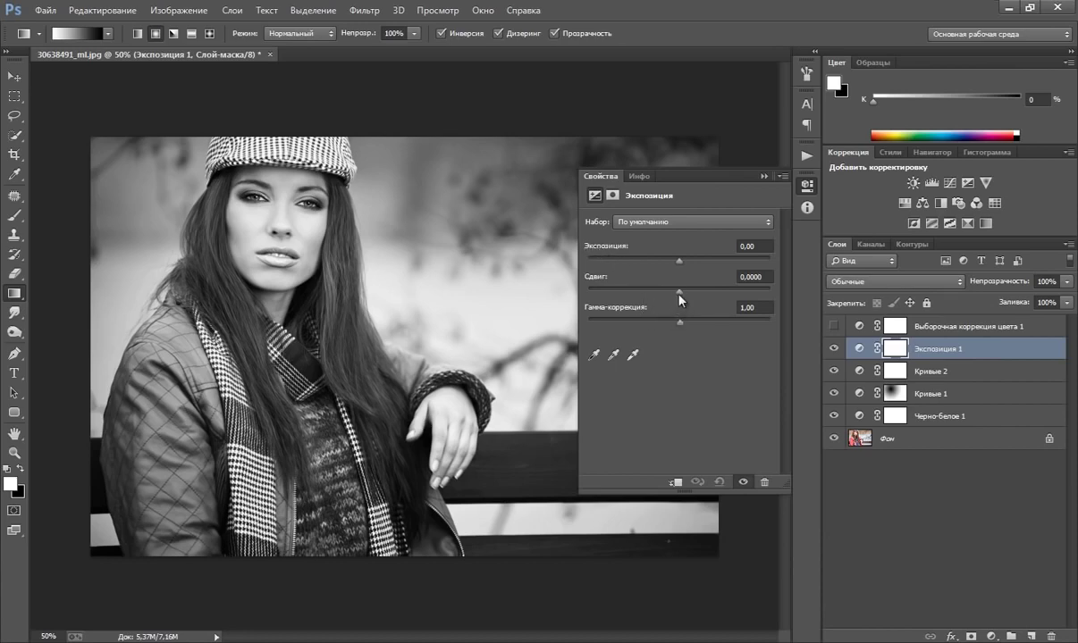
pyautogui.moveTo(679, 294); pyautogui.dragTo(686, 295)
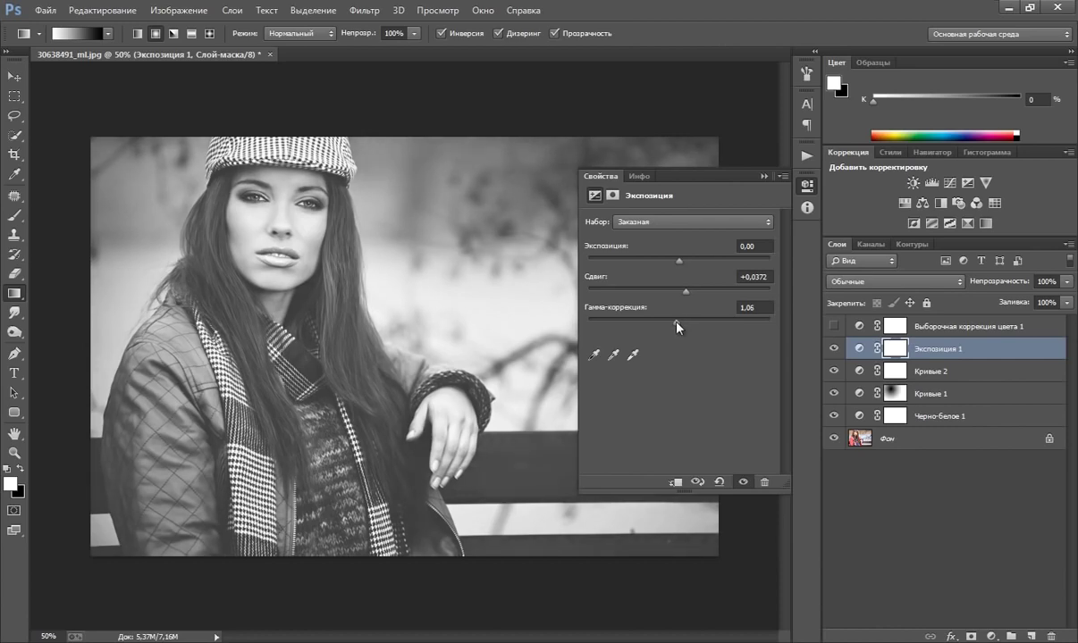
pyautogui.moveTo(681, 322); pyautogui.dragTo(685, 321)
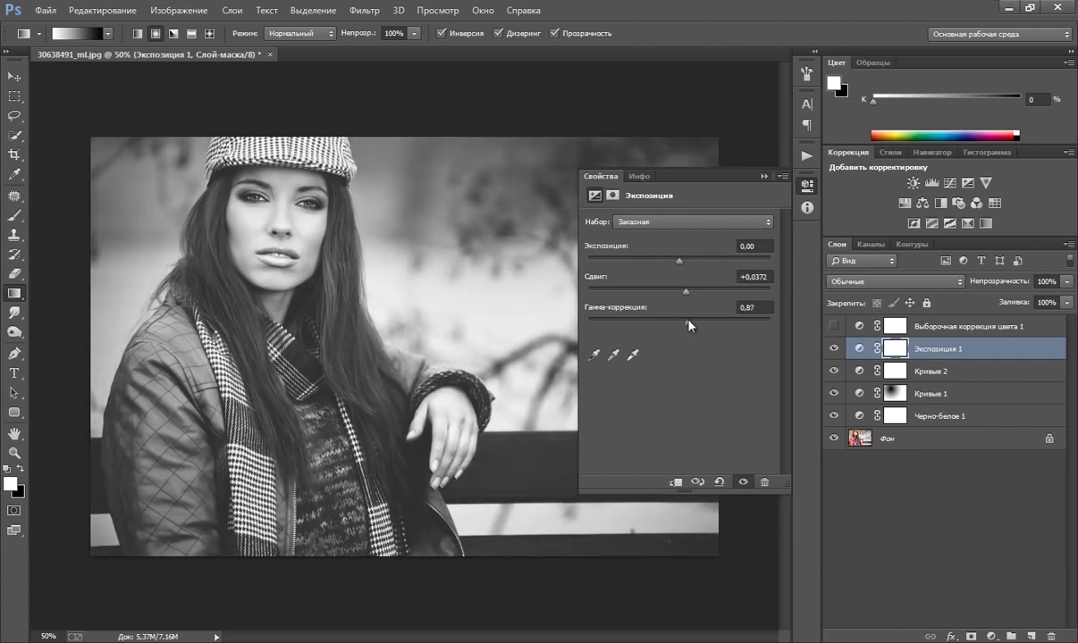
pyautogui.moveTo(687, 292); pyautogui.dragTo(690, 293)
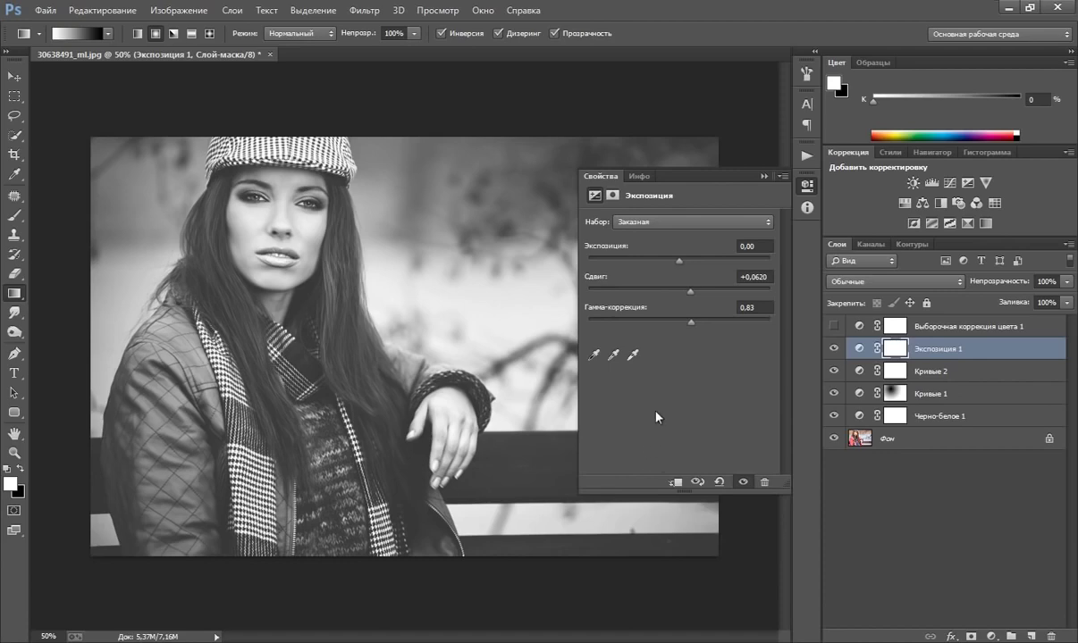
pyautogui.moveTo(687, 295); pyautogui.dragTo(687, 290)
pyautogui.click(764, 176)
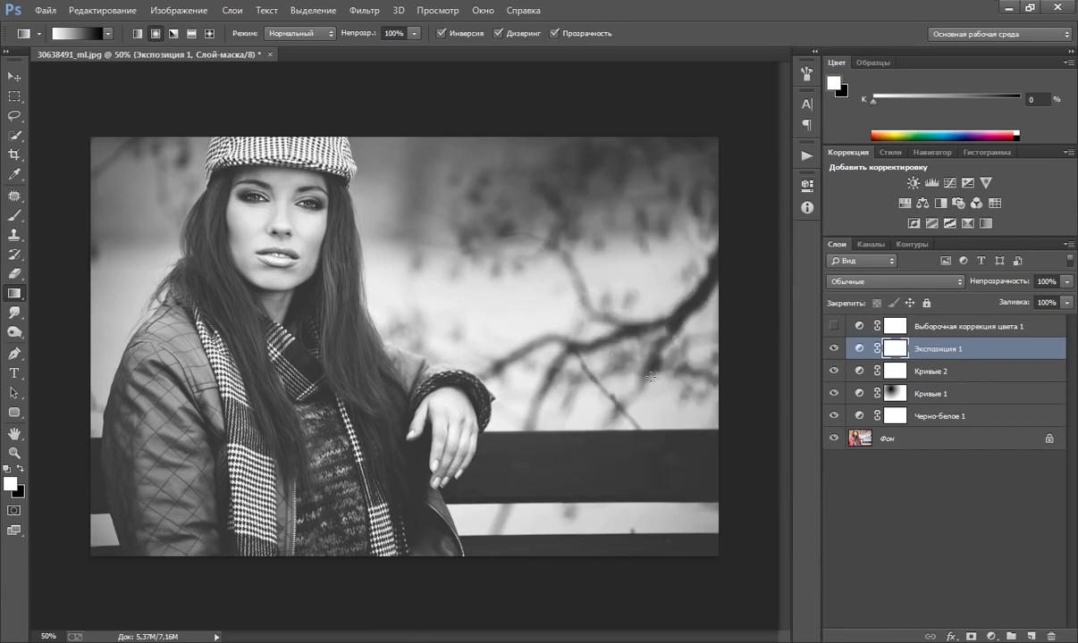